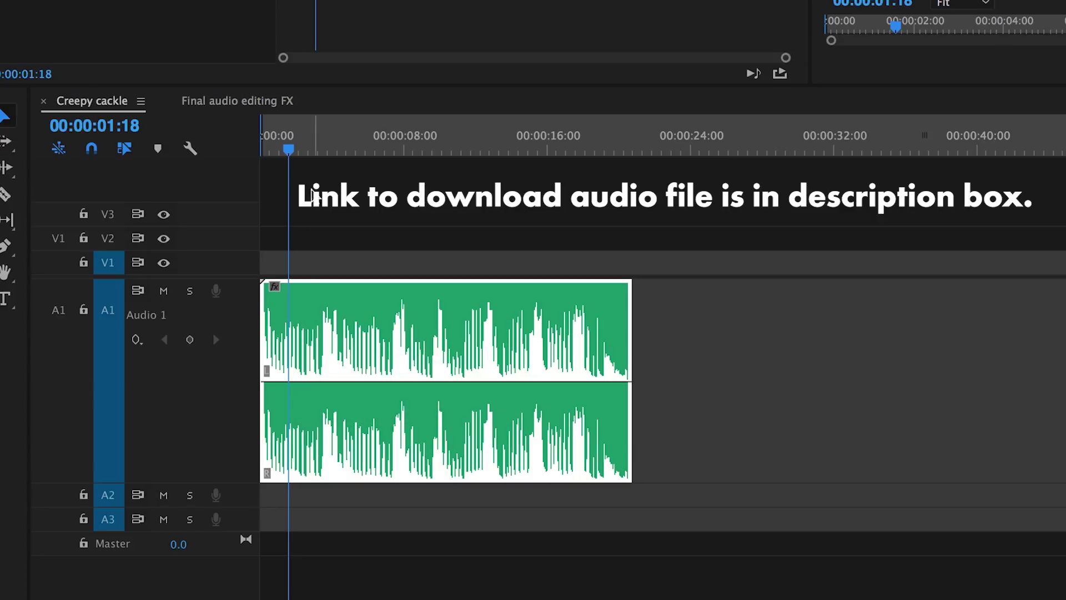
Play the raw witch cackle from just inside the clip's start, then stop playback.
{"action": "left_click", "coordinate": [318, 149]}
{"action": "left_click_drag", "start_coordinate": [320, 147], "coordinate": [323, 155]}
{"action": "key", "text": "space"}
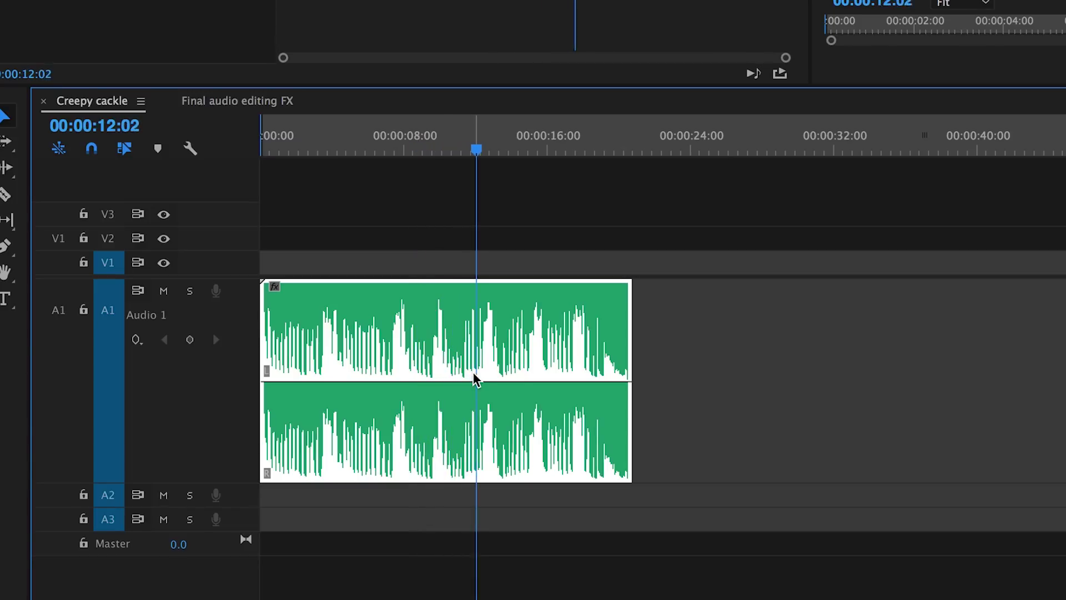
{"action": "key", "text": "space"}
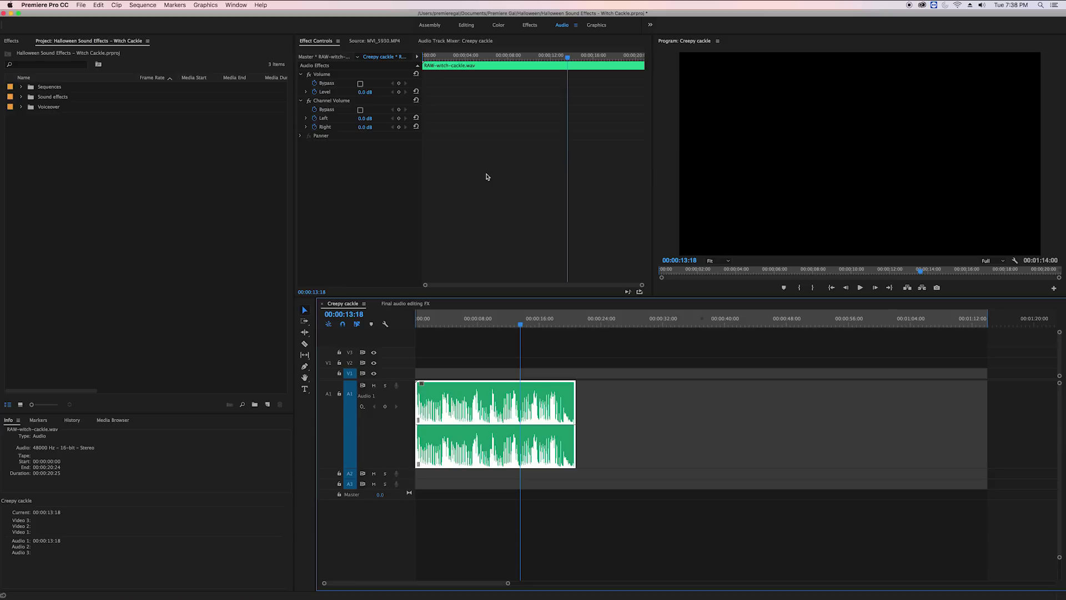
Show the Essential Sound panel from the Window menu and tag RAW-witch-cackle.wav as SFX.
{"action": "left_click", "coordinate": [237, 5]}
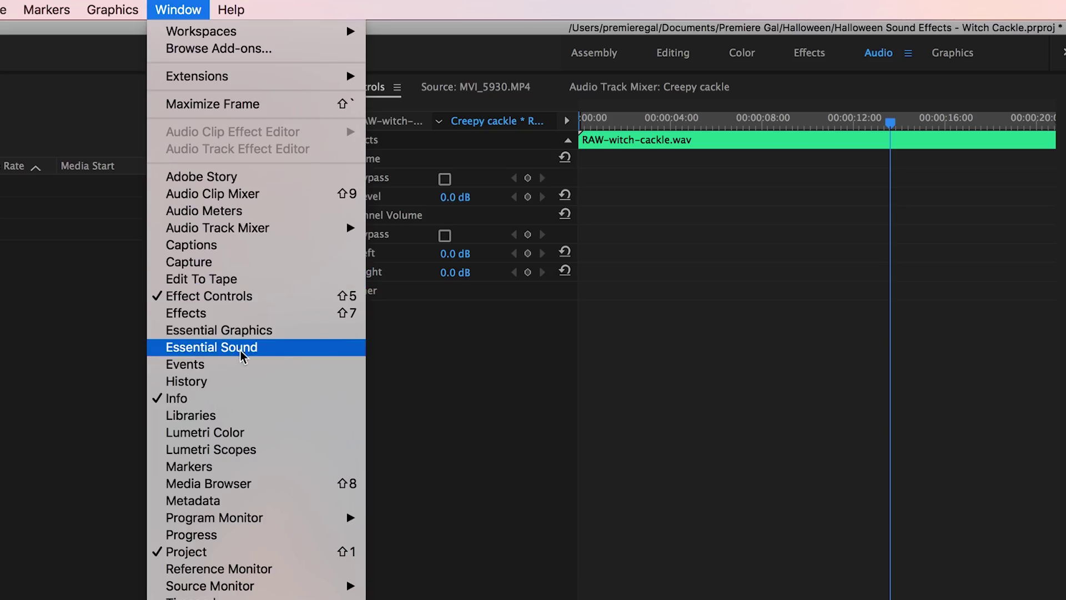
{"action": "left_click", "coordinate": [278, 349]}
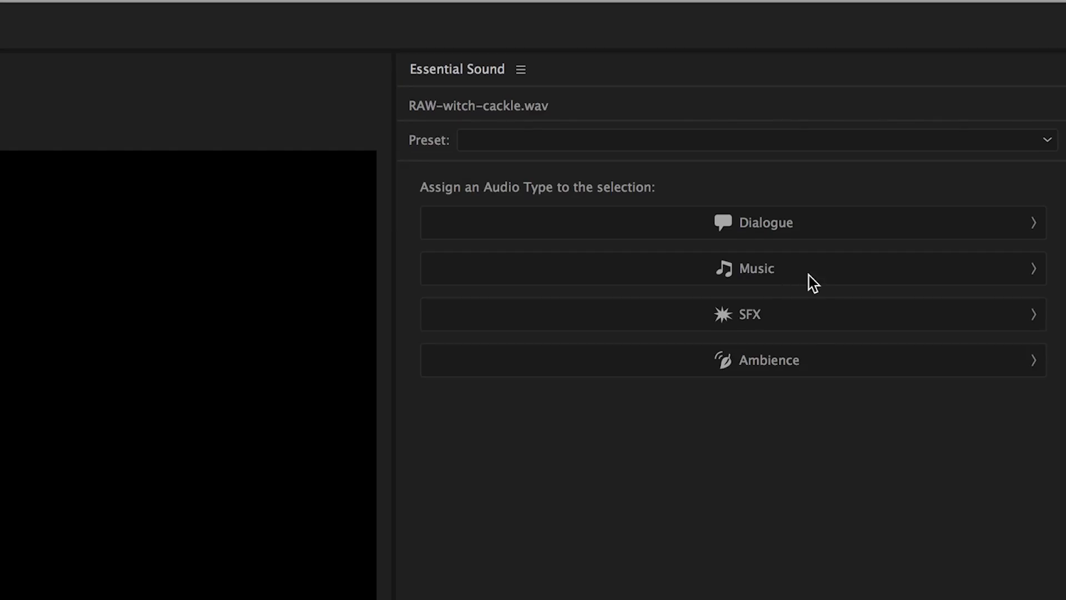
{"action": "left_click", "coordinate": [826, 328]}
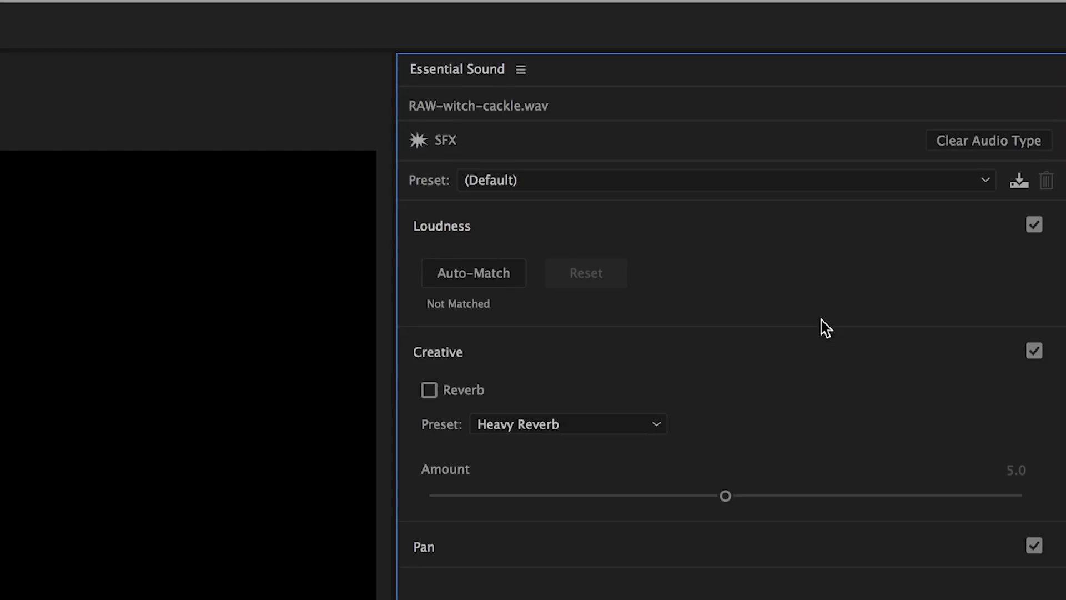
Apply the Explosion SFX preset to the cackle and set its reverb amount to 7.4.
{"action": "left_click", "coordinate": [694, 183]}
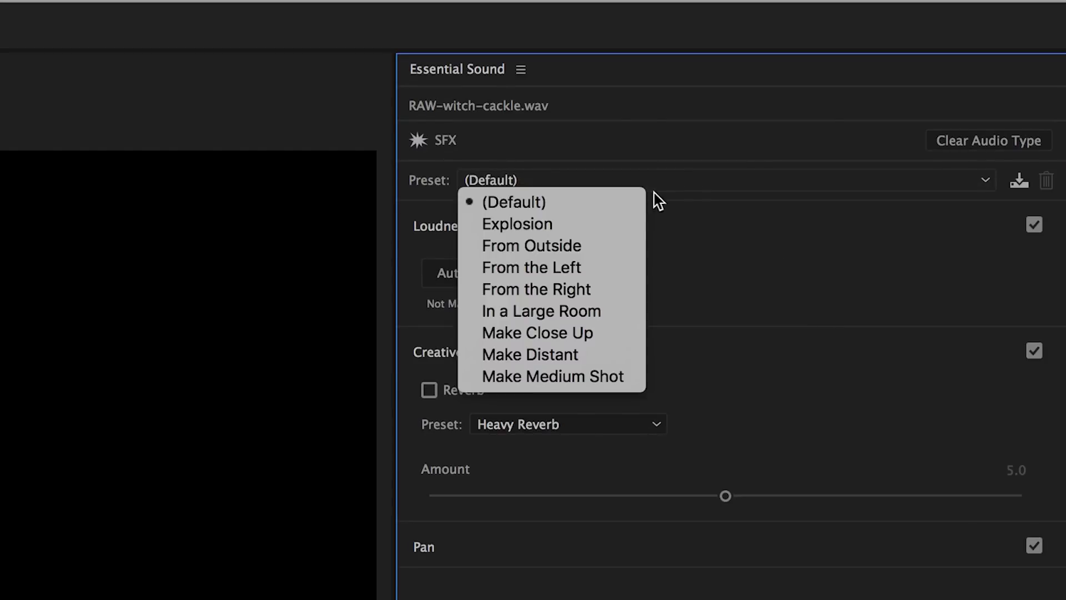
{"action": "left_click", "coordinate": [575, 224]}
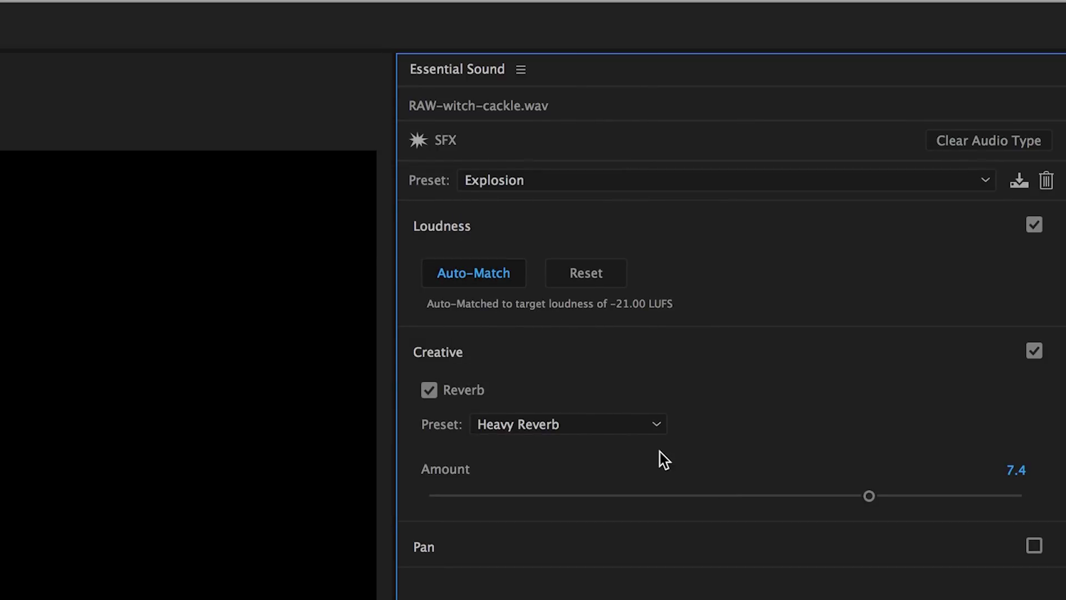
{"action": "left_click_drag", "start_coordinate": [871, 496], "coordinate": [817, 496]}
{"action": "left_click", "coordinate": [1014, 470]}
{"action": "type", "text": "7."}
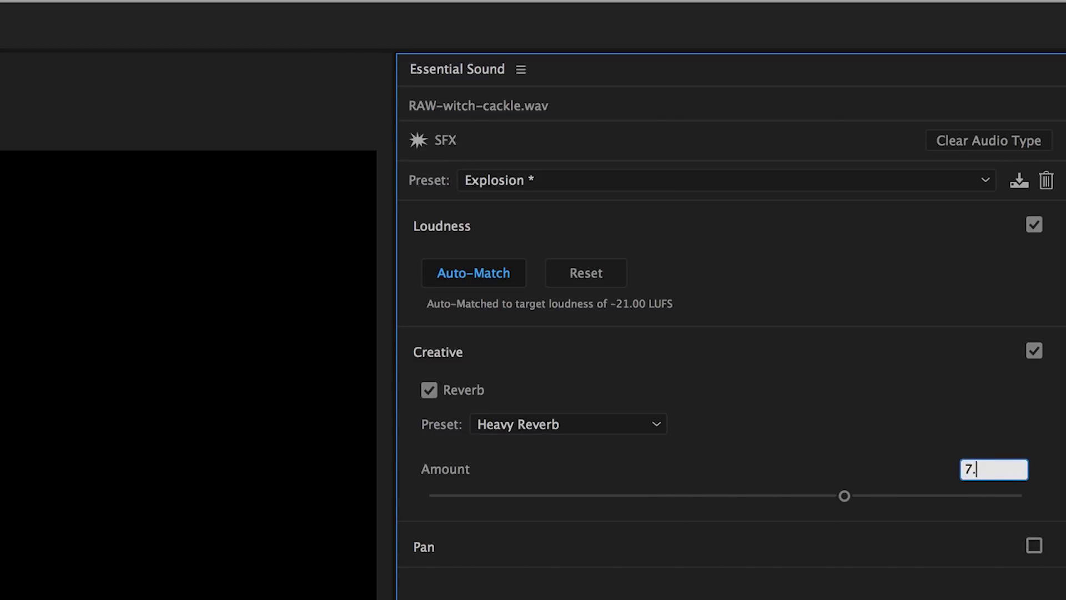
{"action": "type", "text": "4"}
{"action": "key", "text": "Return"}
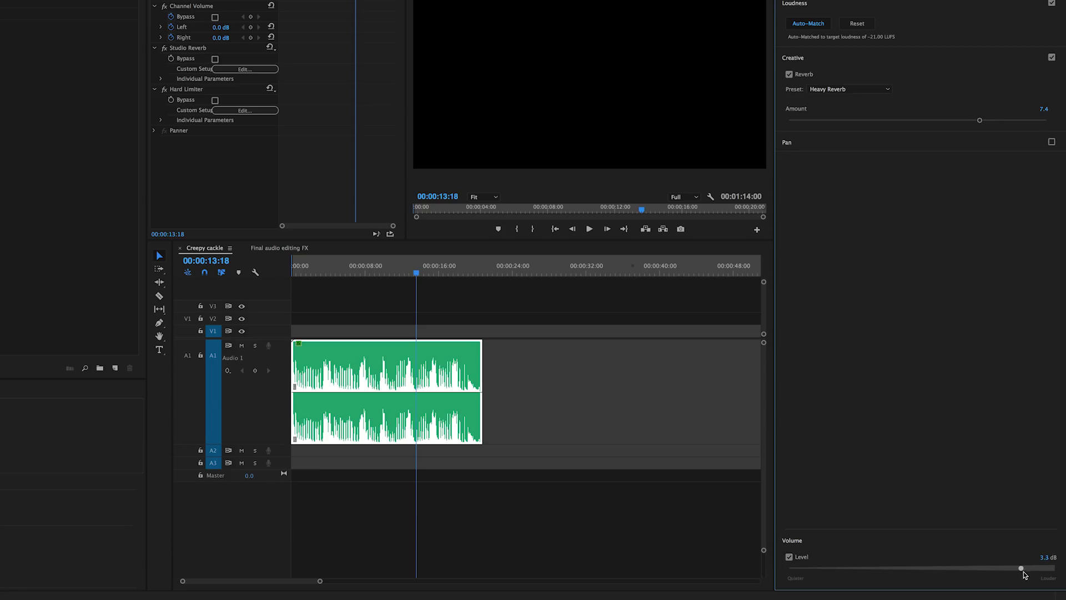
Drag the cackle's Volume Level slider right, aiming for about 4.8 dB.
{"action": "left_click_drag", "start_coordinate": [1024, 571], "coordinate": [1057, 565]}
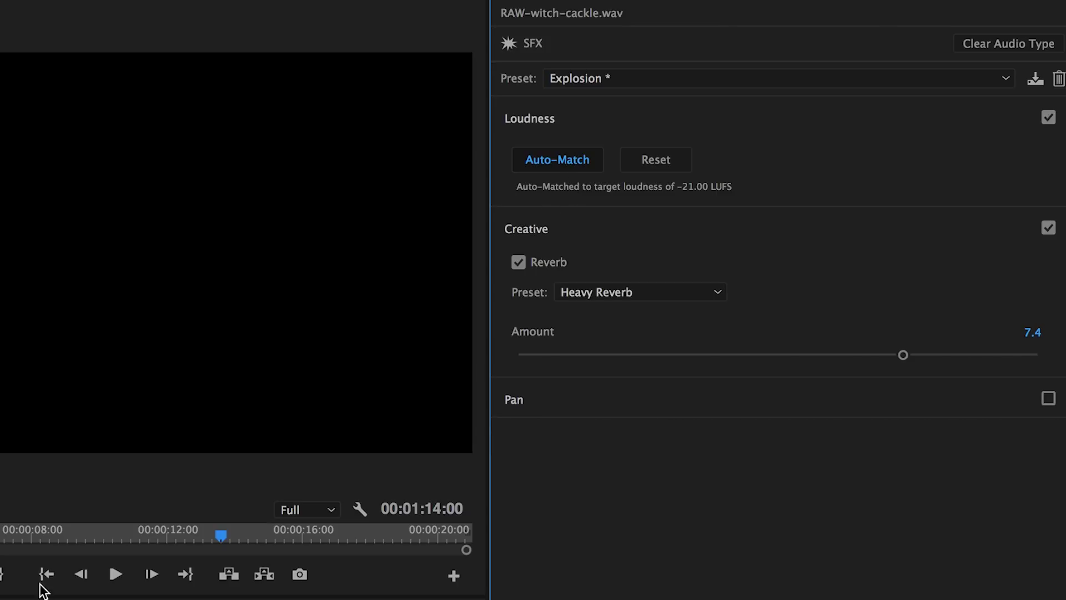
Move the playhead back to the start of the cackle clip.
{"action": "left_click", "coordinate": [24, 536]}
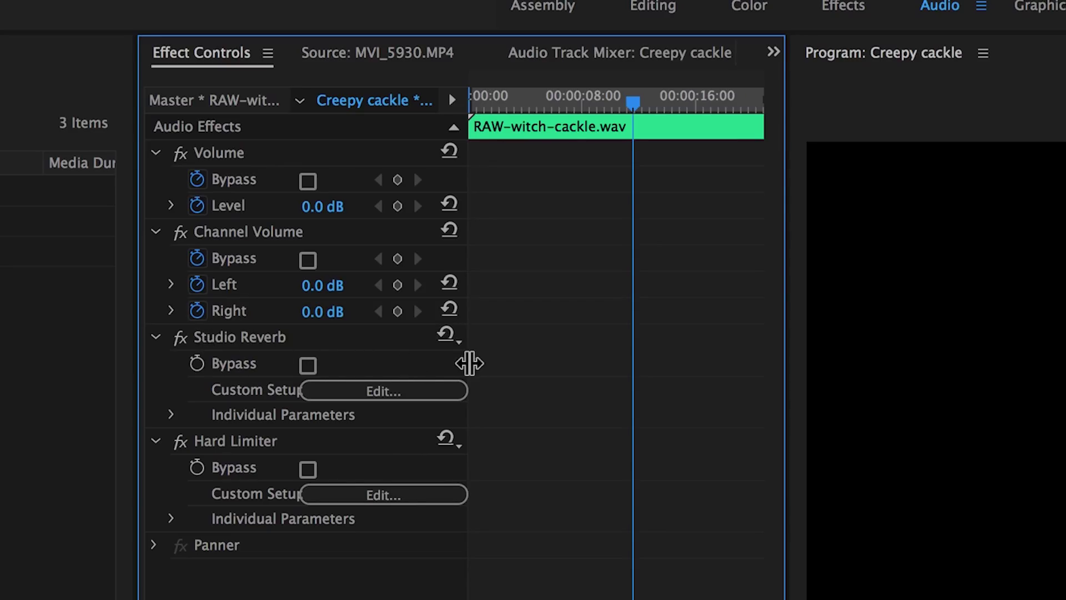
Widen Effect Controls and open the Studio Reverb Clip Fx Editor, moving it aside.
{"action": "left_click_drag", "start_coordinate": [469, 363], "coordinate": [609, 366]}
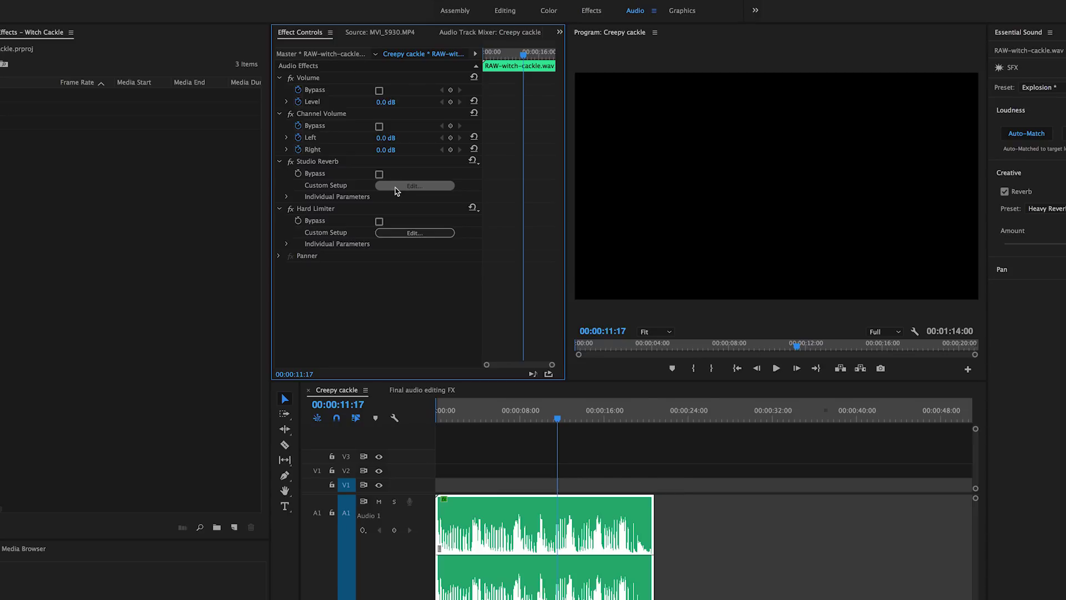
{"action": "left_click", "coordinate": [411, 393]}
{"action": "left_click_drag", "start_coordinate": [588, 286], "coordinate": [860, 153]}
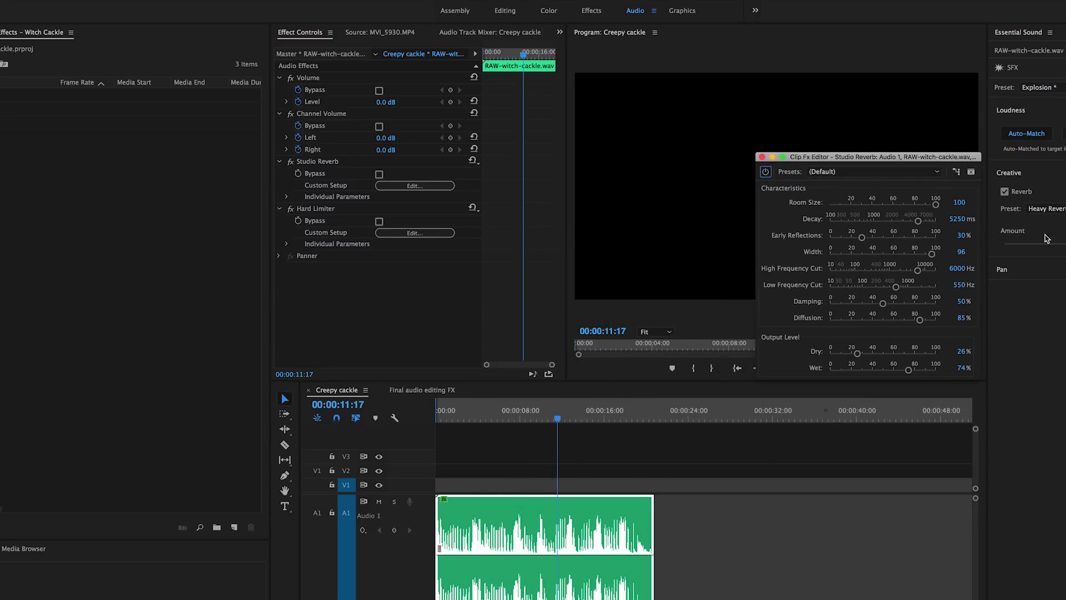
Sweep the reverb amount to compare Dry and Wet, then set it to 7.4.
{"action": "left_click_drag", "start_coordinate": [1065, 244], "coordinate": [1065, 251]}
{"action": "left_click_drag", "start_coordinate": [878, 273], "coordinate": [1038, 295]}
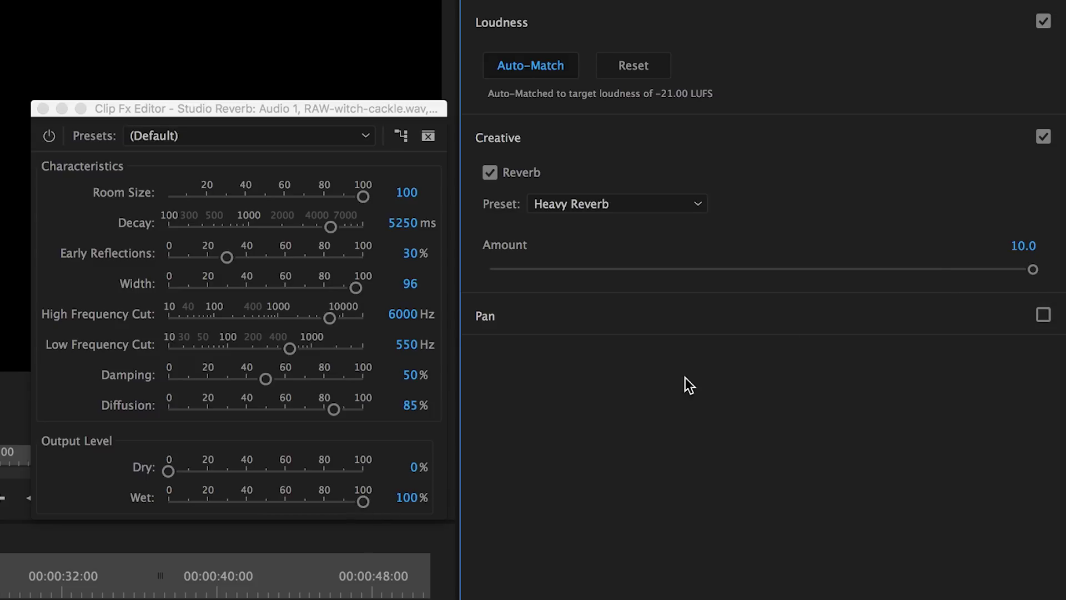
{"action": "left_click_drag", "start_coordinate": [1036, 275], "coordinate": [438, 291]}
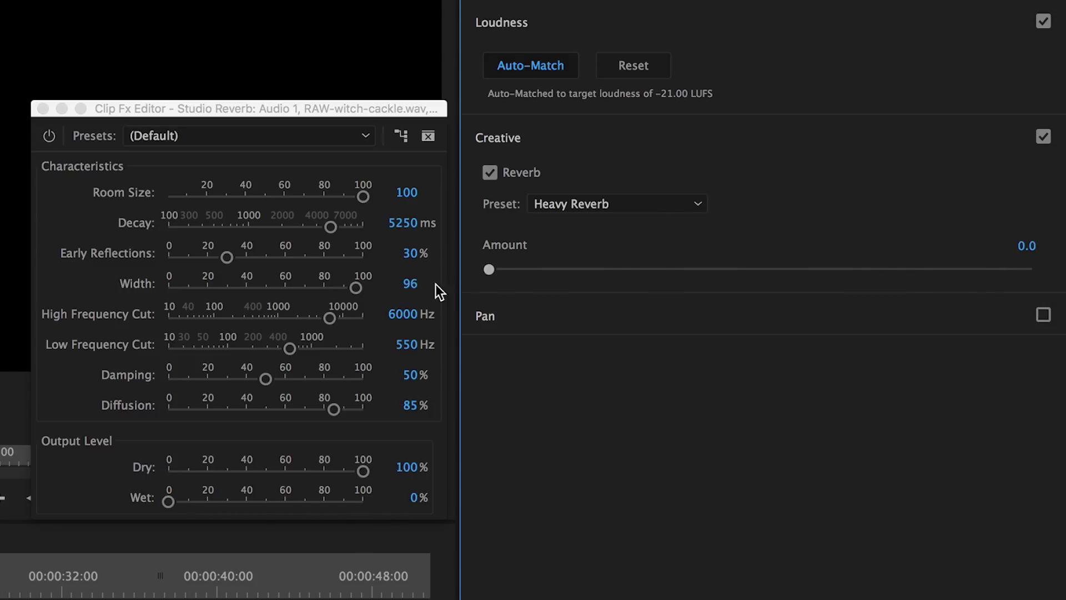
{"action": "left_click_drag", "start_coordinate": [693, 270], "coordinate": [840, 275]}
{"action": "left_click", "coordinate": [1031, 251]}
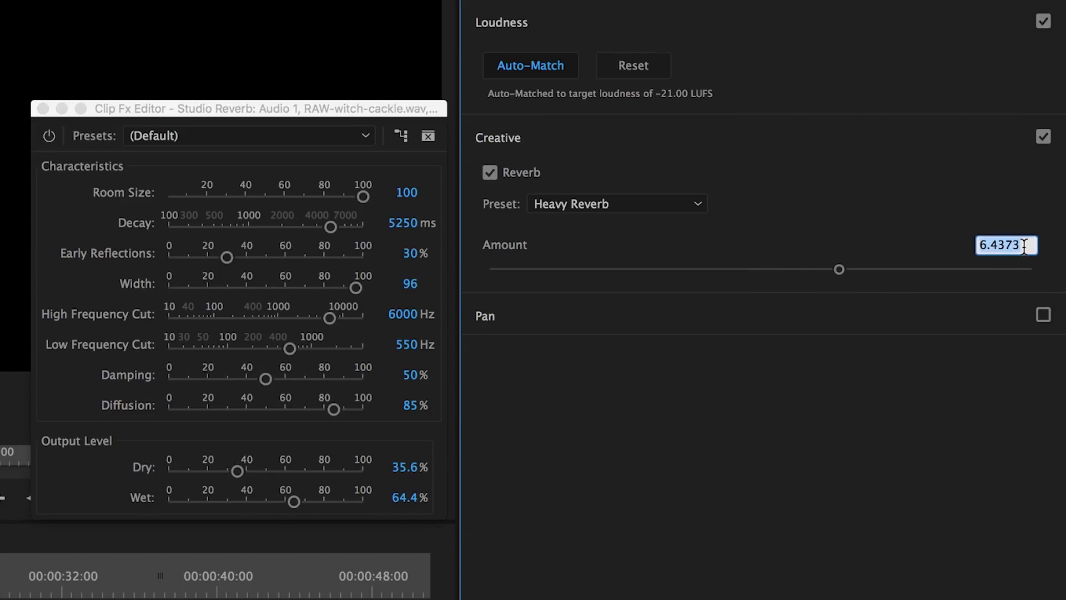
{"action": "type", "text": "7.4"}
{"action": "key", "text": "Return"}
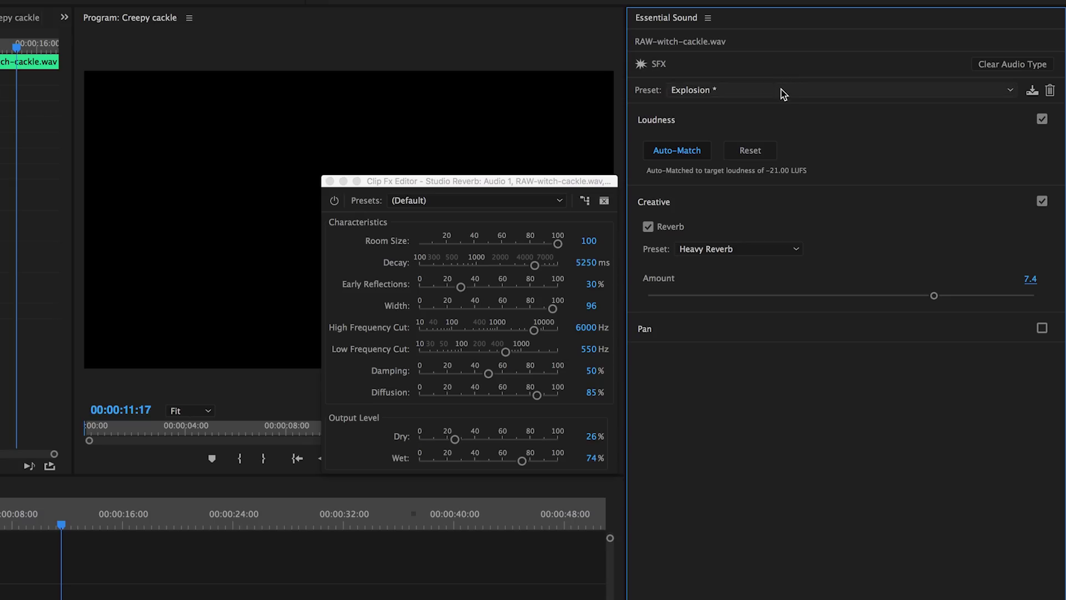
{"action": "left_click", "coordinate": [781, 91]}
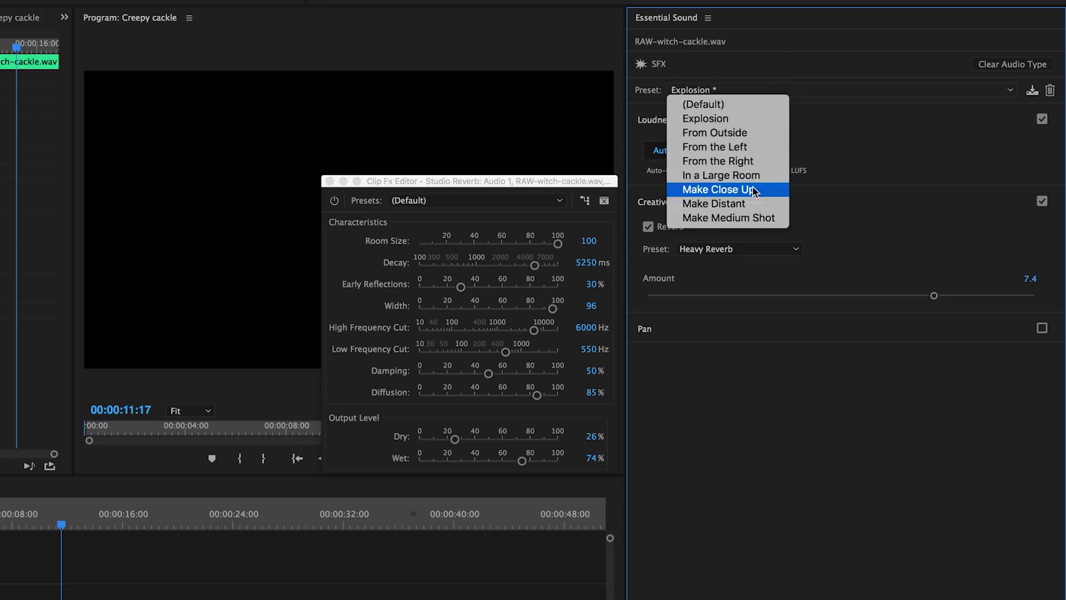
{"action": "left_click", "coordinate": [784, 385]}
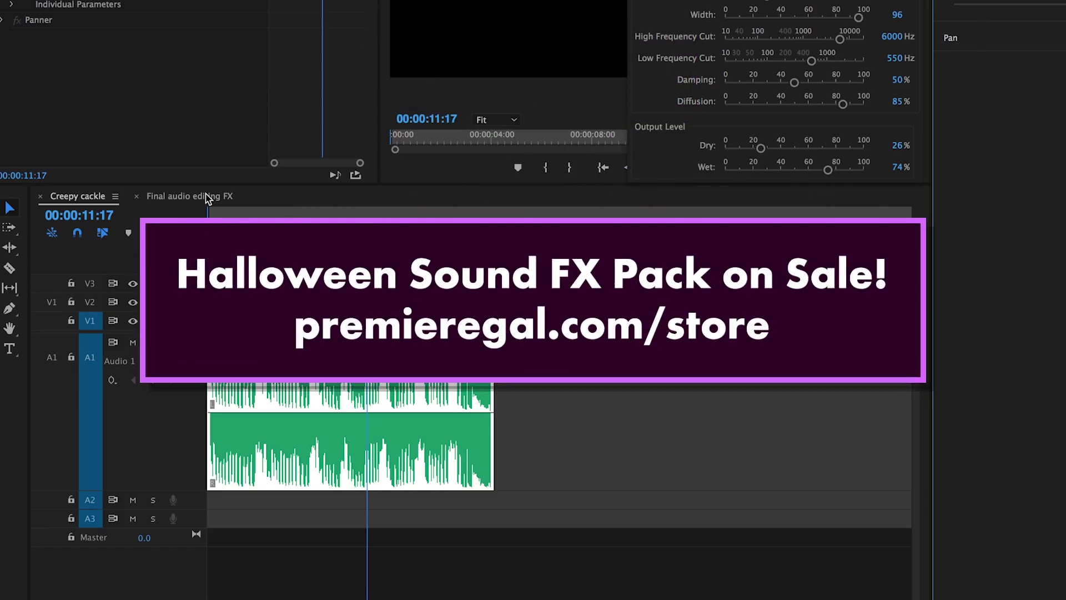
Switch to the Final audio editing FX sequence and play the finished witch cackle.
{"action": "left_click", "coordinate": [191, 200]}
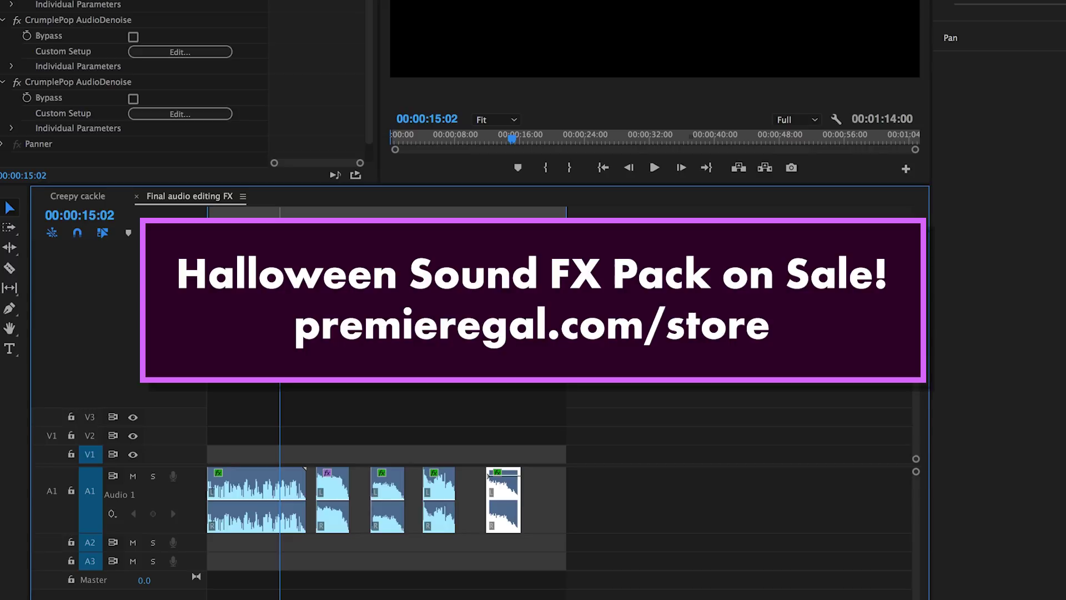
{"action": "left_click", "coordinate": [274, 233]}
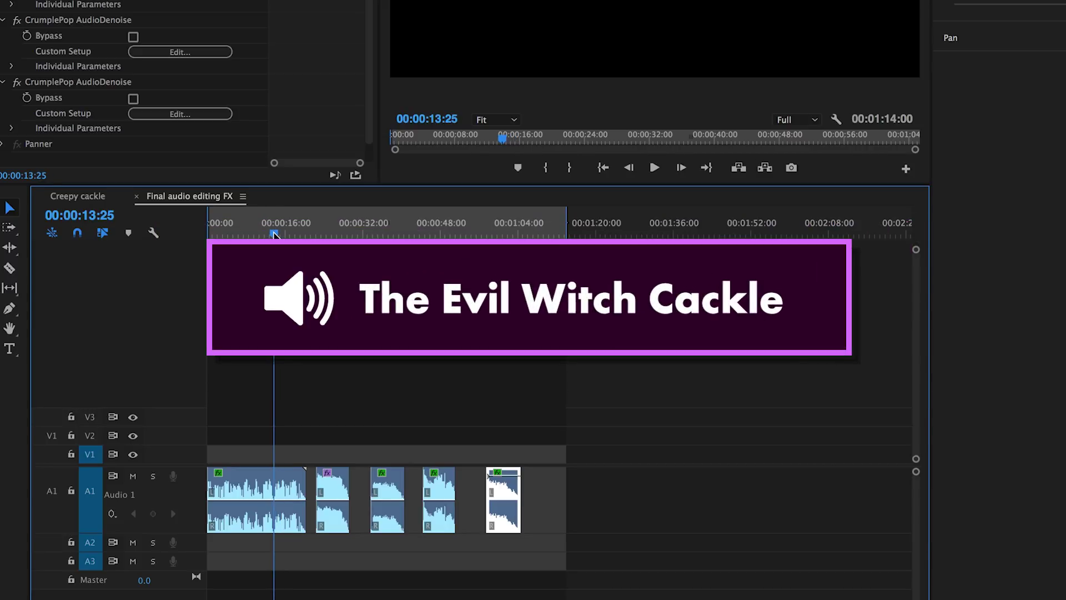
{"action": "key", "text": "space"}
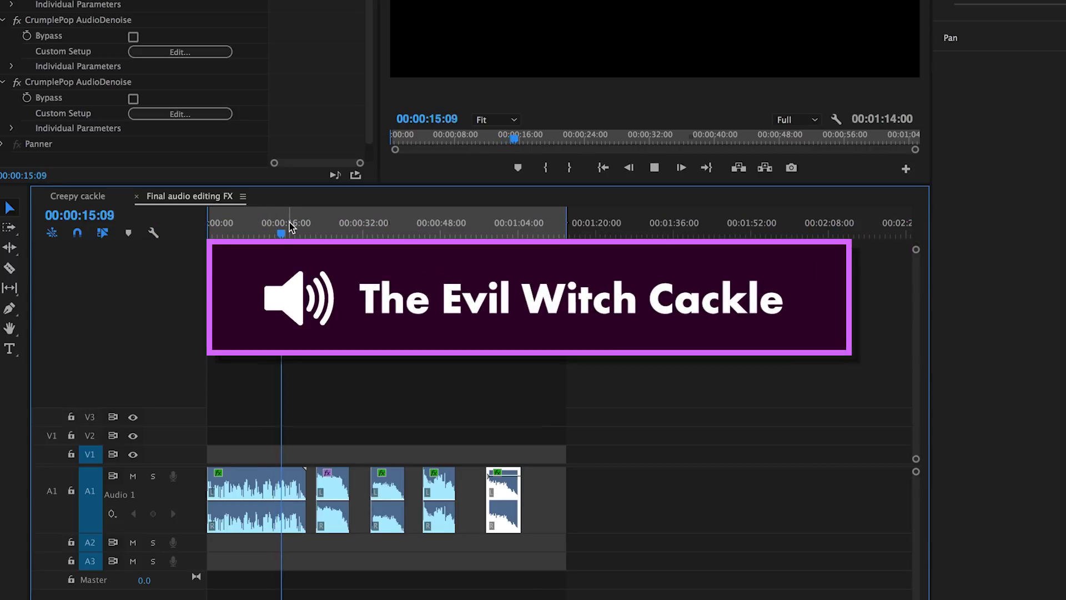
{"action": "key", "text": "space"}
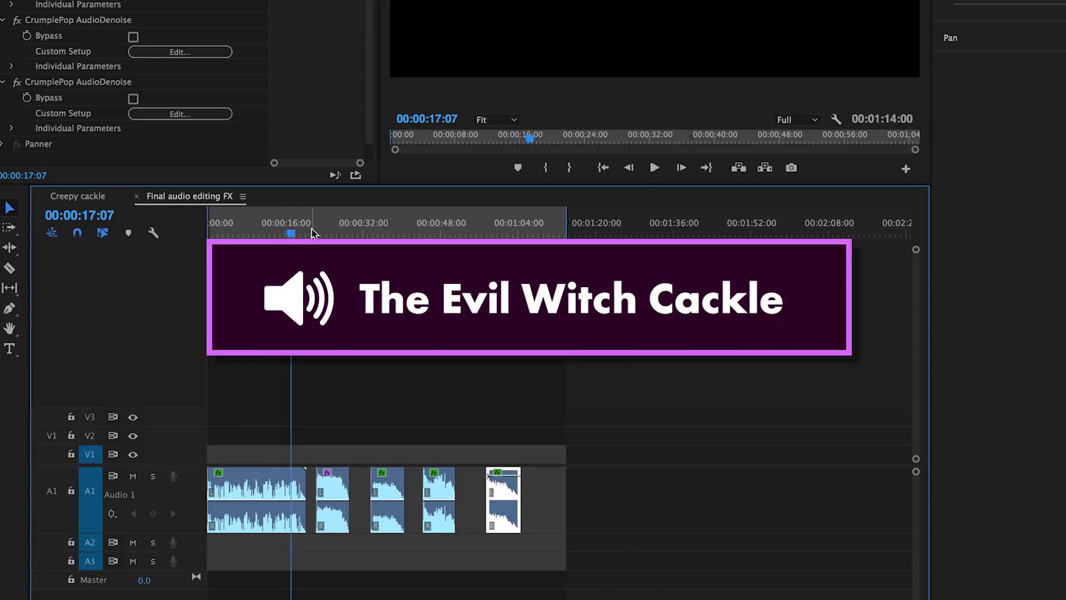
Play through the remaining finished Halloween sound clips on track A1 one by one.
{"action": "left_click", "coordinate": [314, 234]}
{"action": "key", "text": "space"}
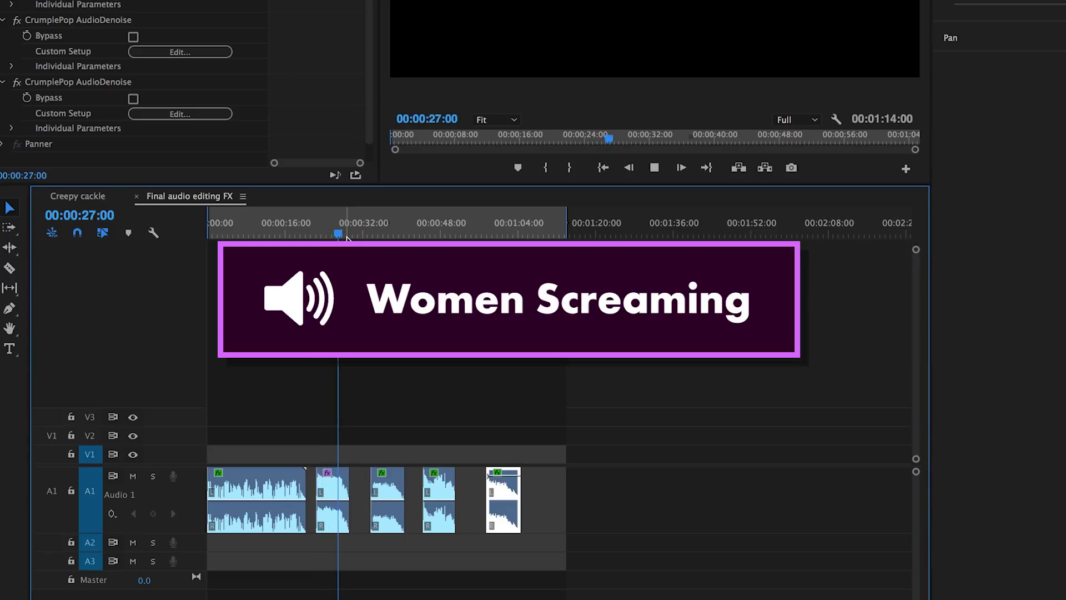
{"action": "key", "text": "space"}
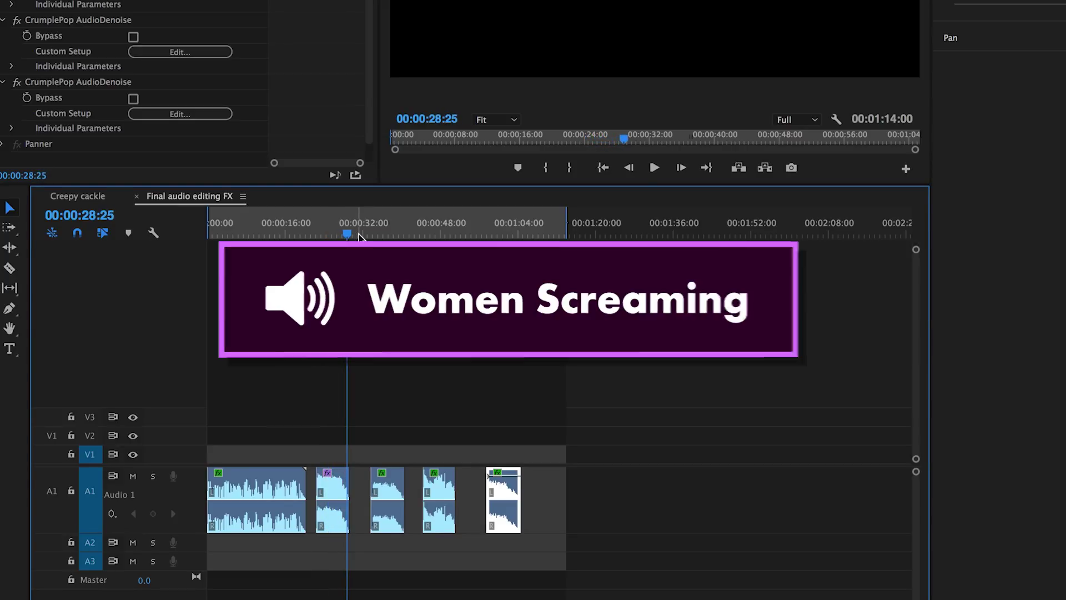
{"action": "left_click_drag", "start_coordinate": [360, 236], "coordinate": [372, 235]}
{"action": "key", "text": "space"}
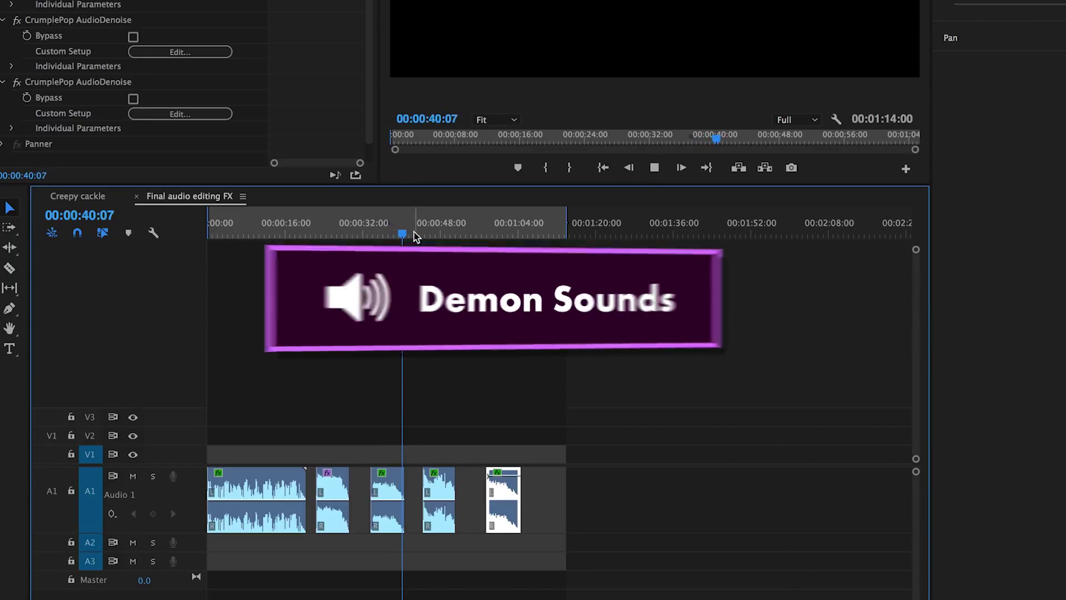
{"action": "left_click_drag", "start_coordinate": [415, 236], "coordinate": [425, 233]}
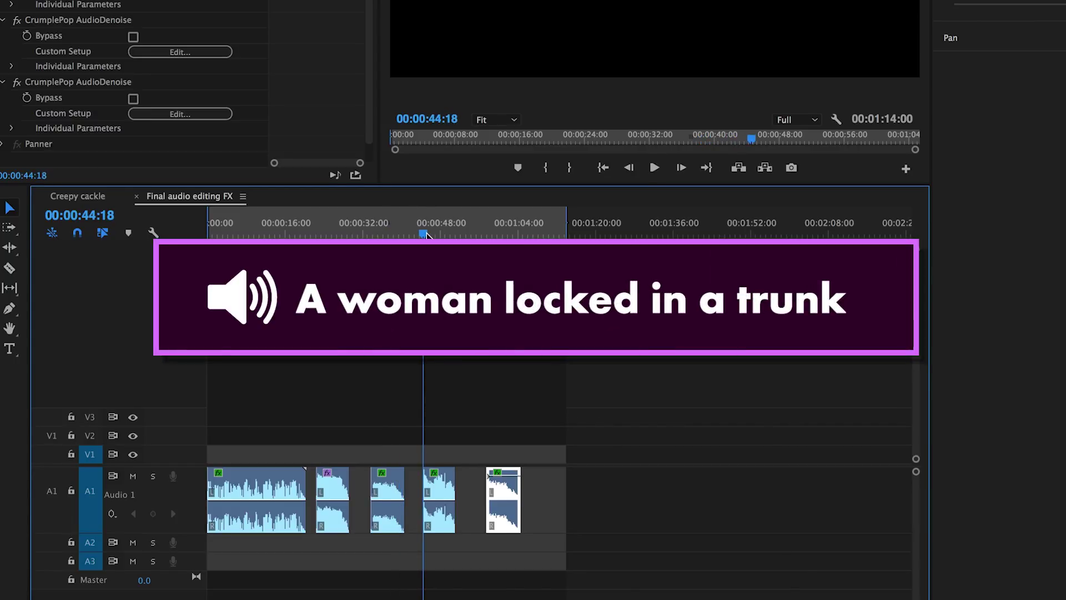
{"action": "key", "text": "space"}
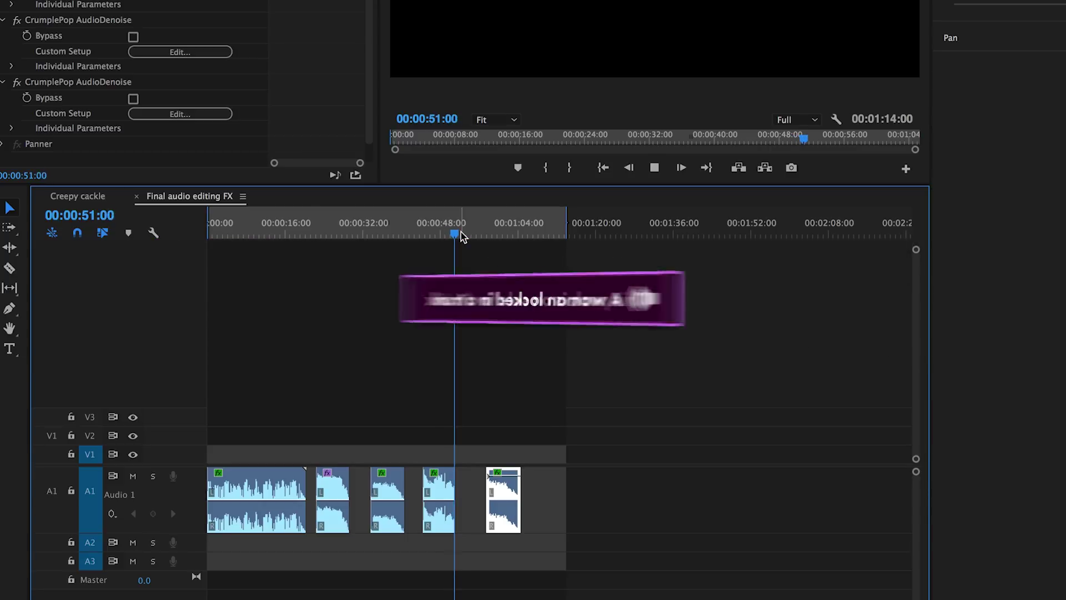
{"action": "key", "text": "space"}
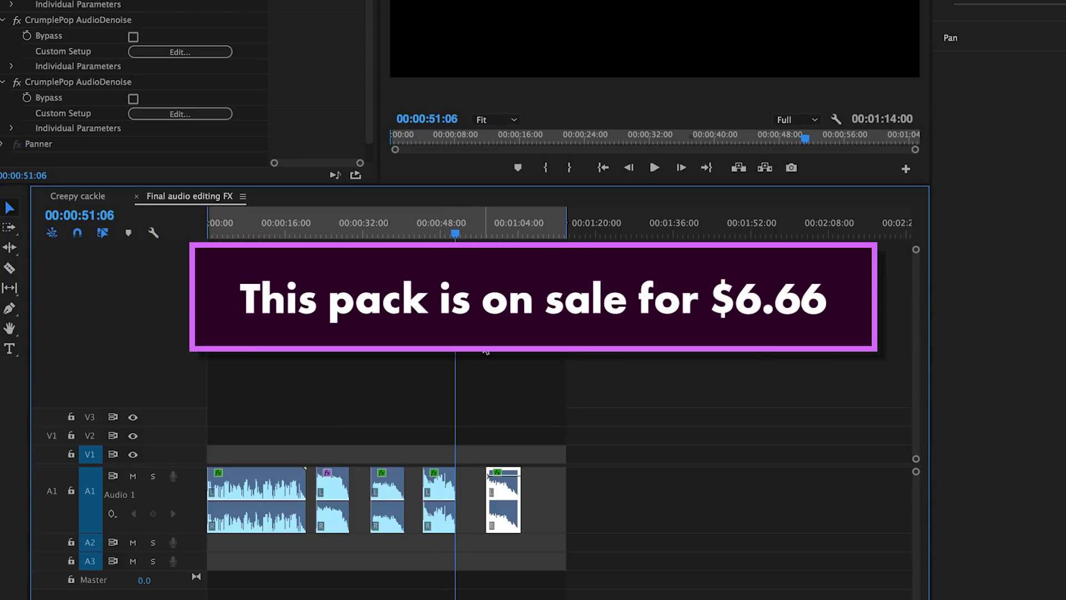